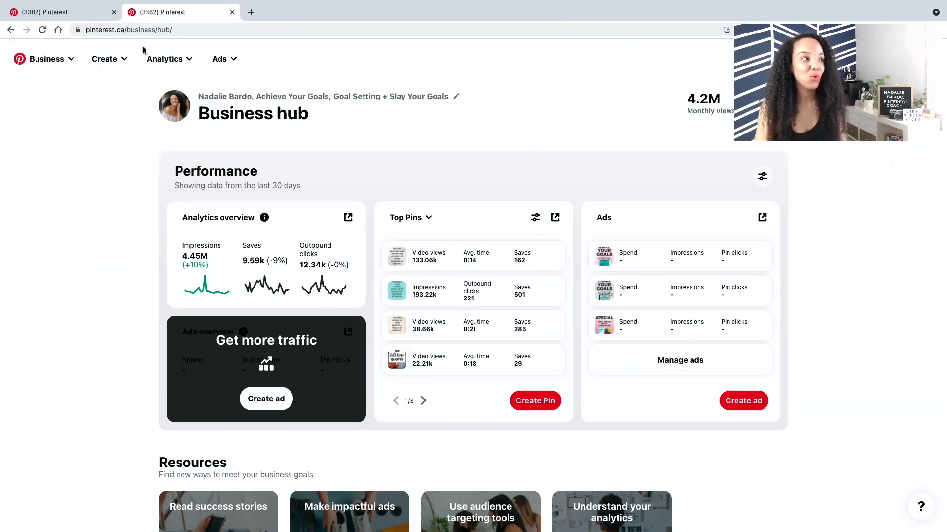
- Open Pinterest Trends and switch the trend data country from Canada to the US
click(165, 59)
click(162, 151)
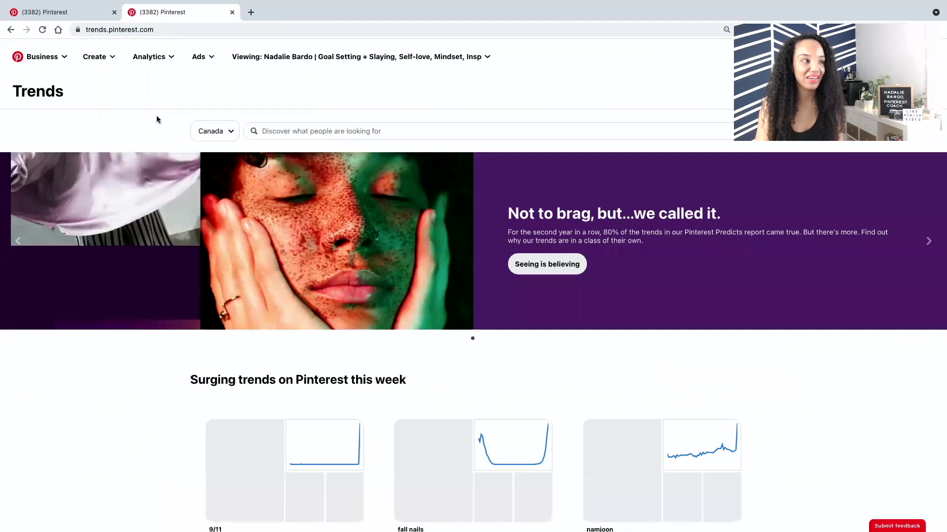
click(192, 132)
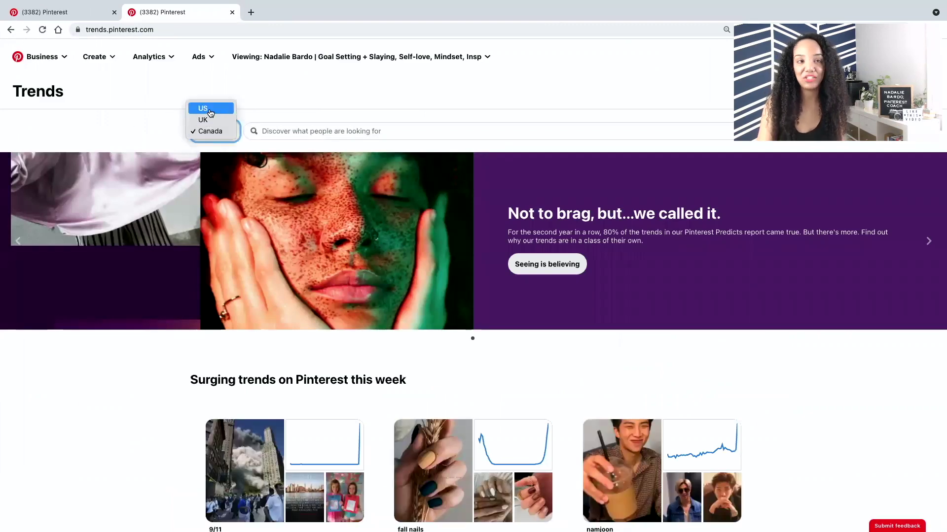
click(210, 114)
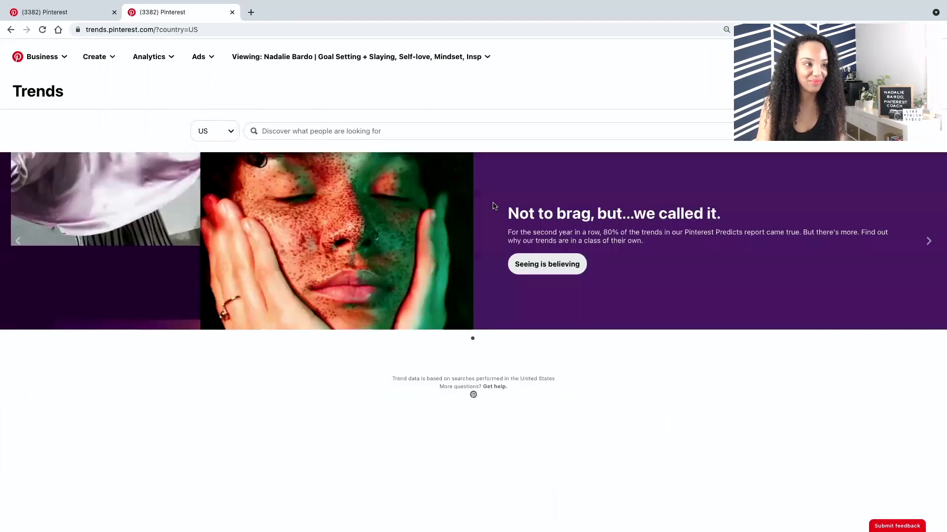
- Browse the US category trend rows: Fashion, Food and drinks, Beauty, Home decor and Travel
scroll(493, 206, down, 4)
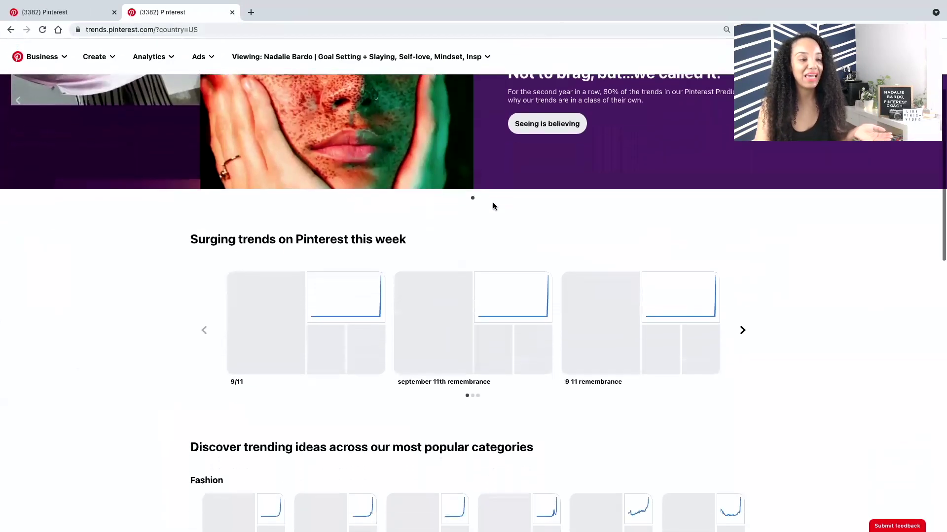
scroll(493, 206, down, 6)
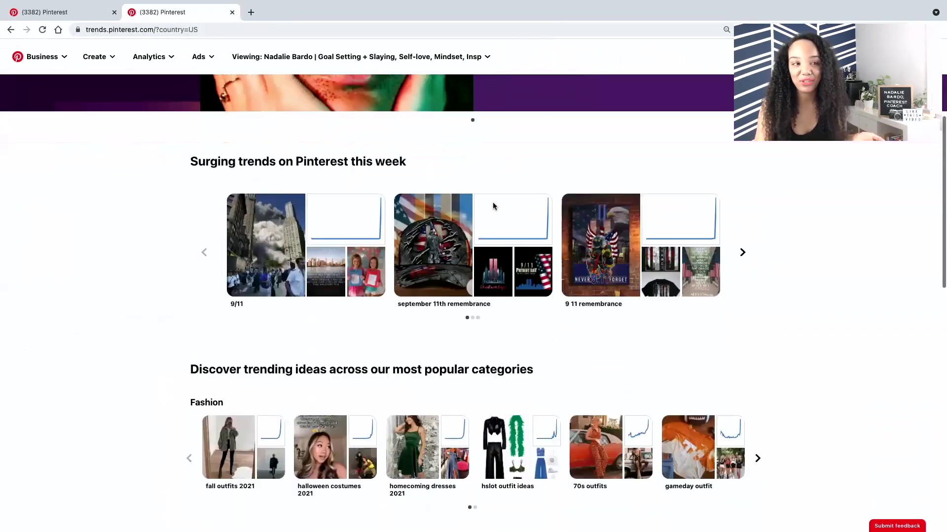
scroll(494, 206, up, 1)
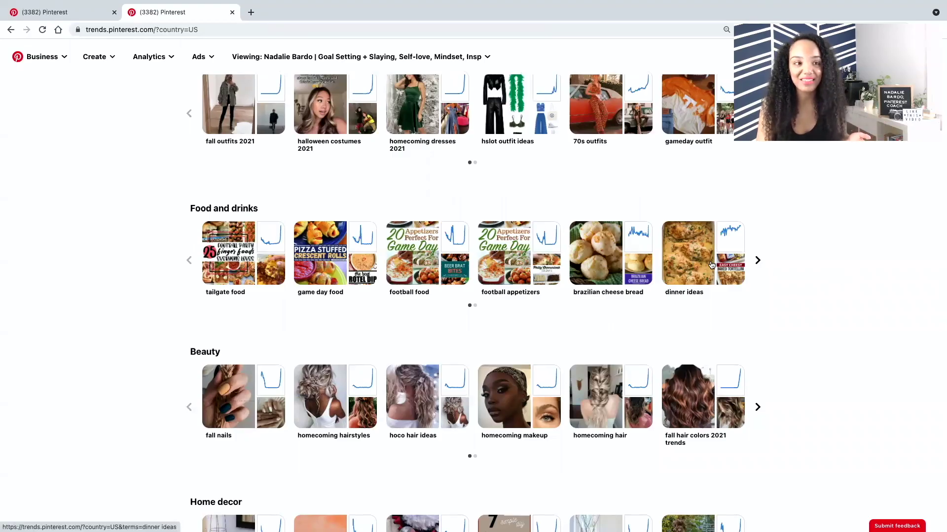
scroll(777, 265, down, 3)
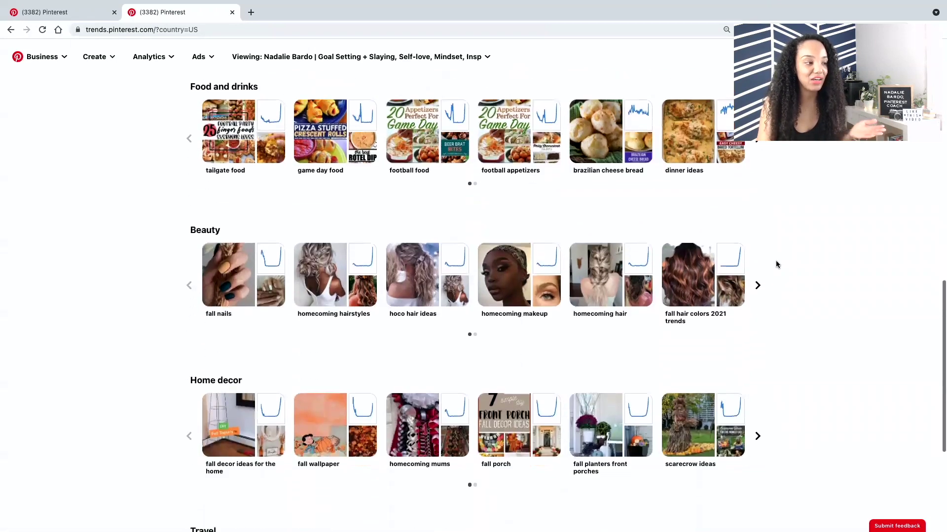
scroll(777, 265, down, 2)
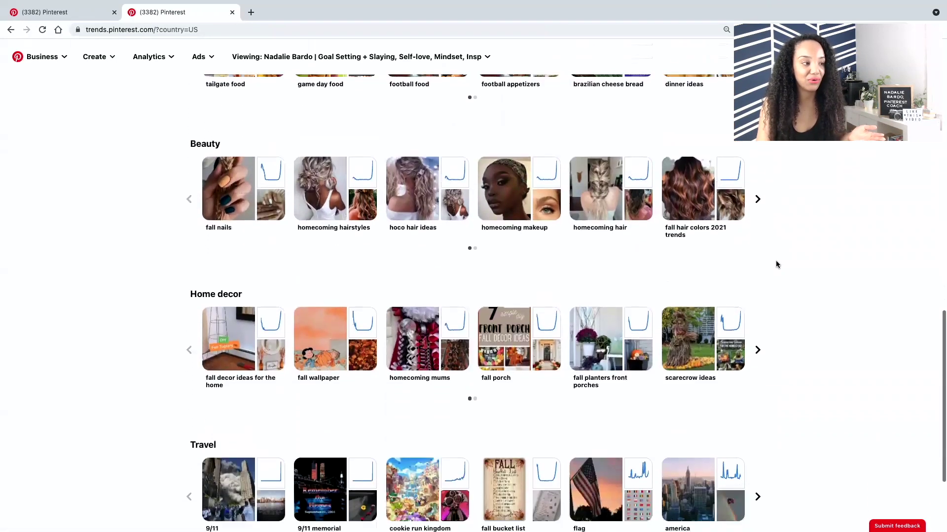
- View the searches-over-time chart for 'fall decor ideas for the home', checking its peak
click(234, 358)
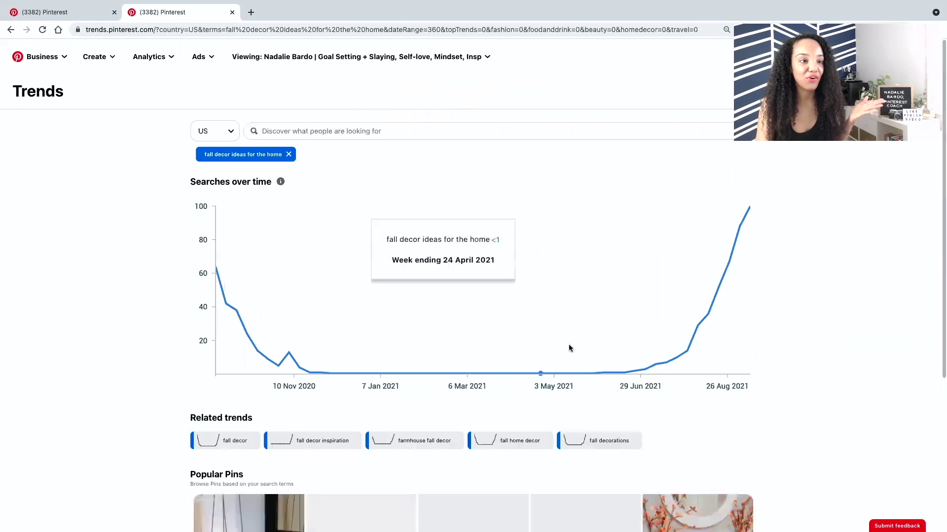
mouse_move(752, 211)
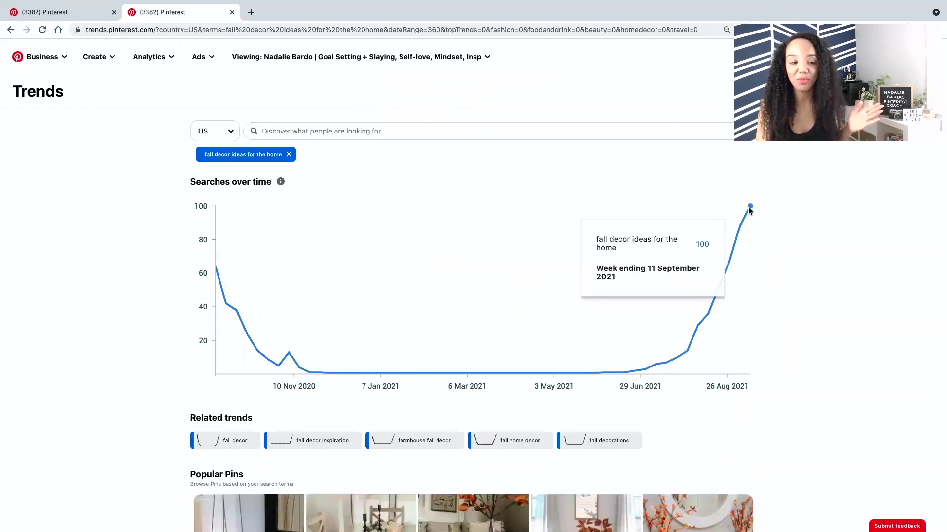
scroll(747, 209, down, 5)
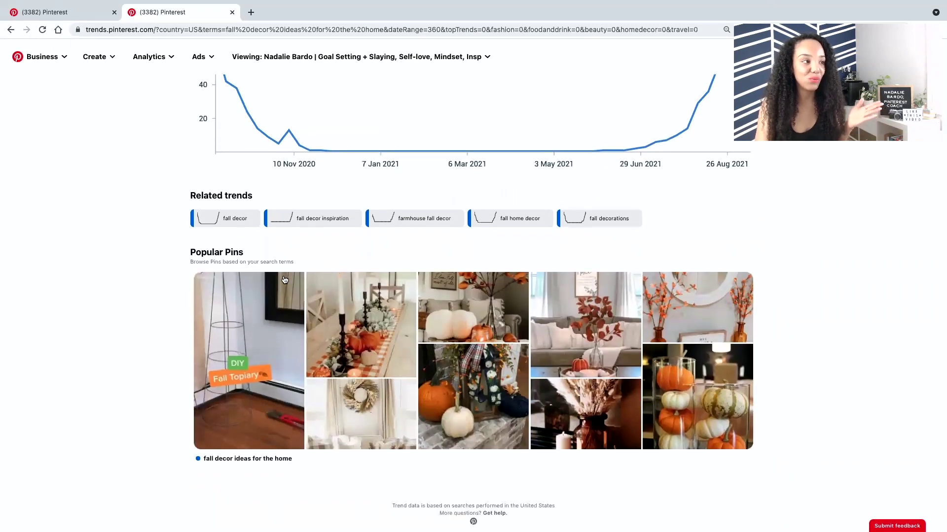
- Open the matching 'fall decor ideas for the home' pin results in a new tab and browse them
click(376, 306)
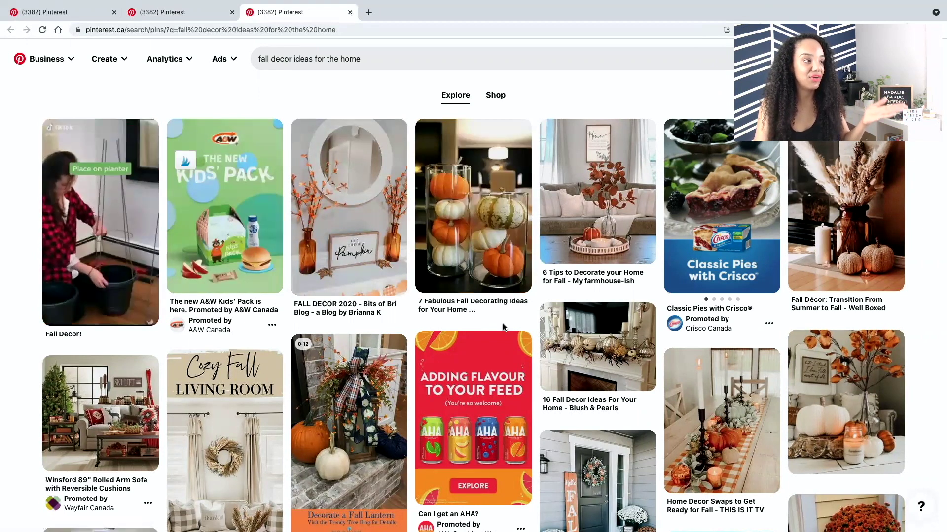
scroll(502, 326, down, 1)
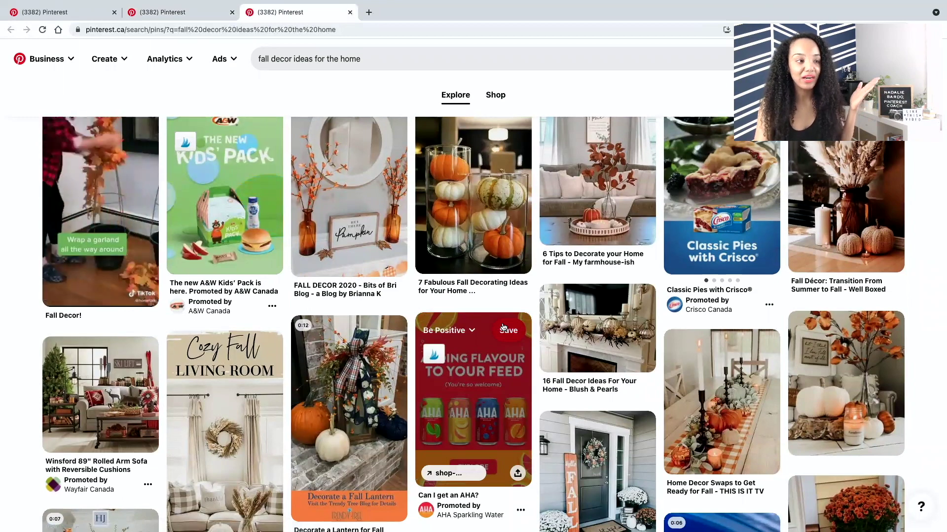
scroll(502, 327, down, 8)
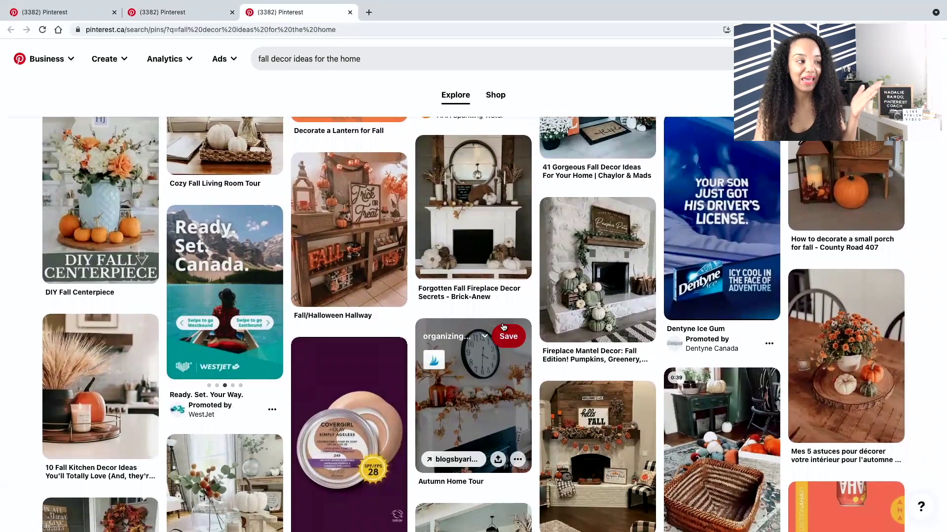
scroll(502, 327, down, 7)
scroll(502, 323, down, 1)
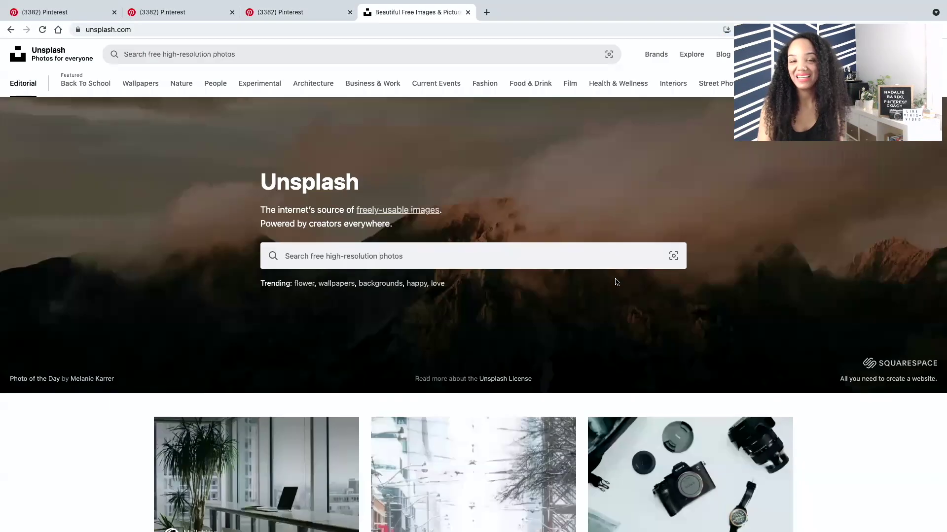
- Search Unsplash for 'fall decor' and scroll through the free stock photo results
click(551, 252)
text(fall deco)
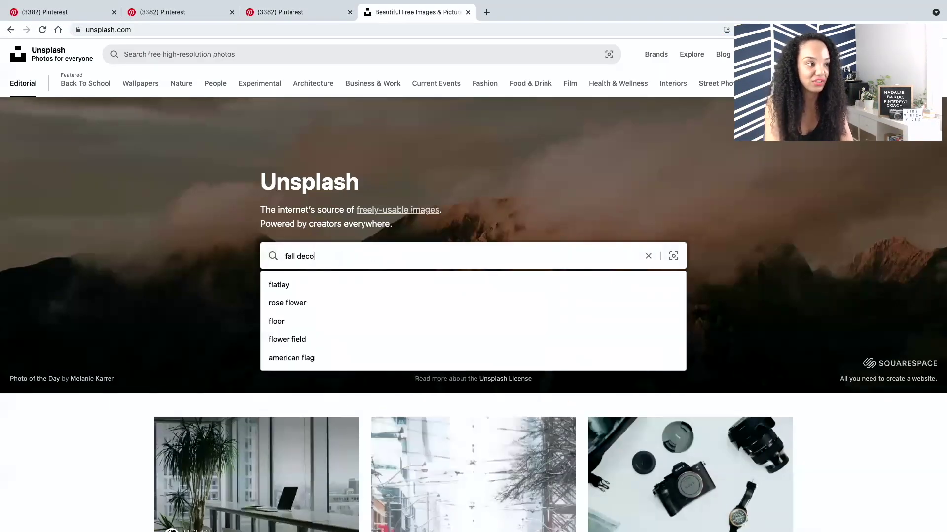
text(r)
key(Return)
scroll(702, 328, down, 1)
scroll(703, 329, down, 2)
scroll(703, 329, down, 8)
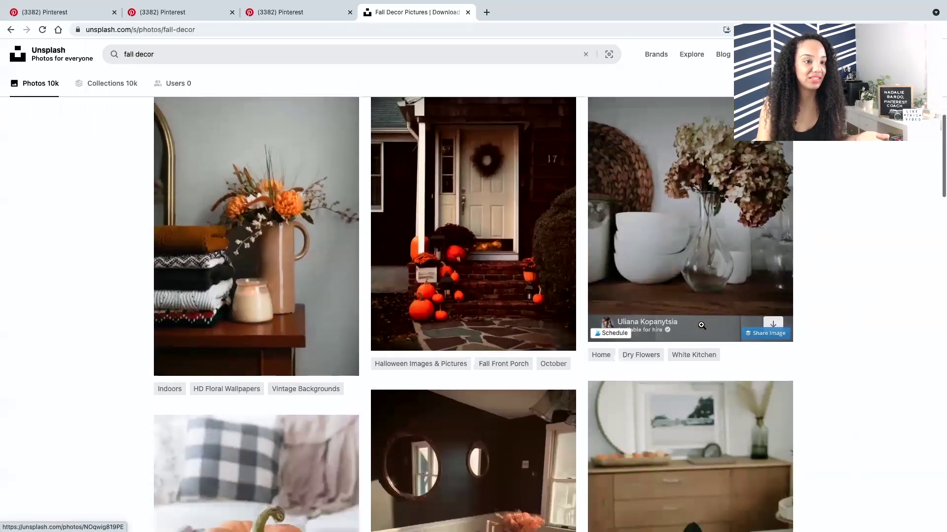
scroll(701, 326, down, 4)
scroll(701, 326, down, 12)
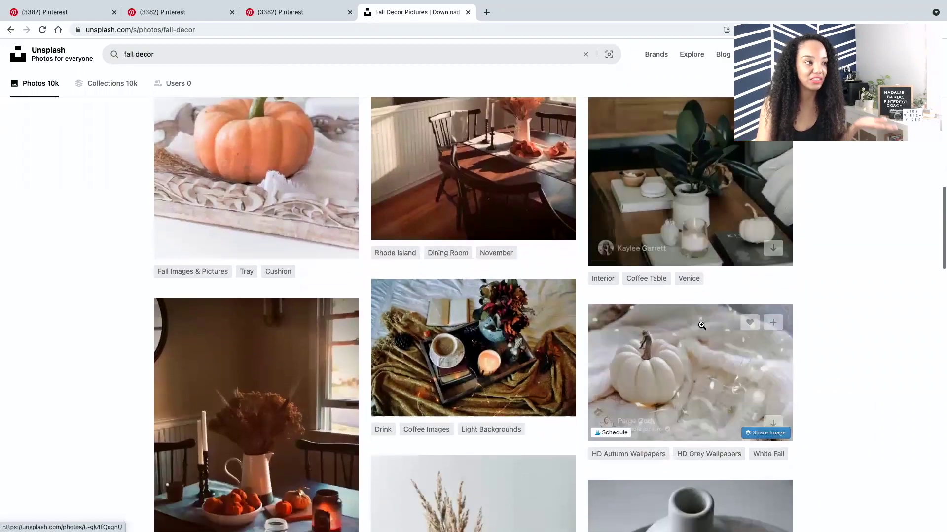
scroll(701, 325, down, 20)
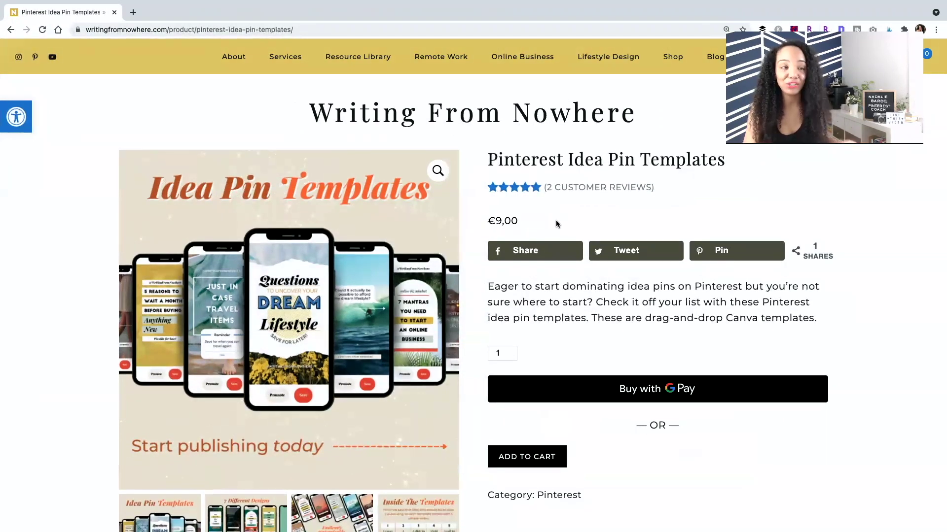
- Enlarge the '7 Different Designs' image in the Idea Pin Templates product gallery
scroll(555, 224, down, 3)
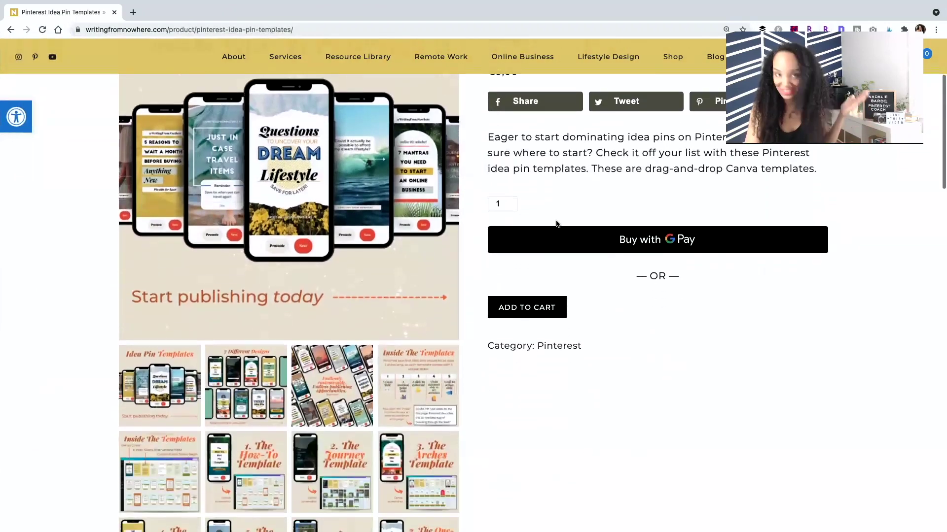
scroll(556, 224, down, 4)
scroll(555, 224, down, 1)
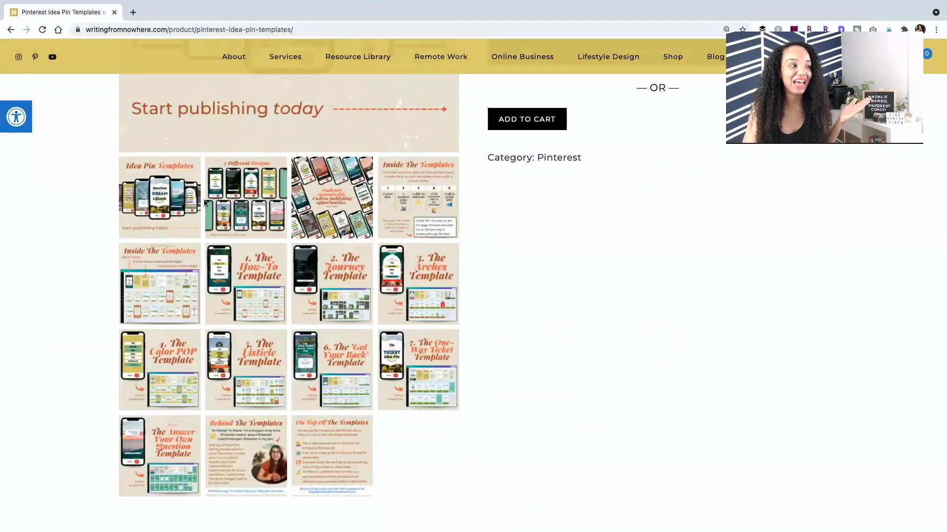
scroll(205, 202, up, 3)
click(253, 335)
- Enlarge the 'Inside The Templates' gallery slide and look it over
scroll(461, 349, up, 2)
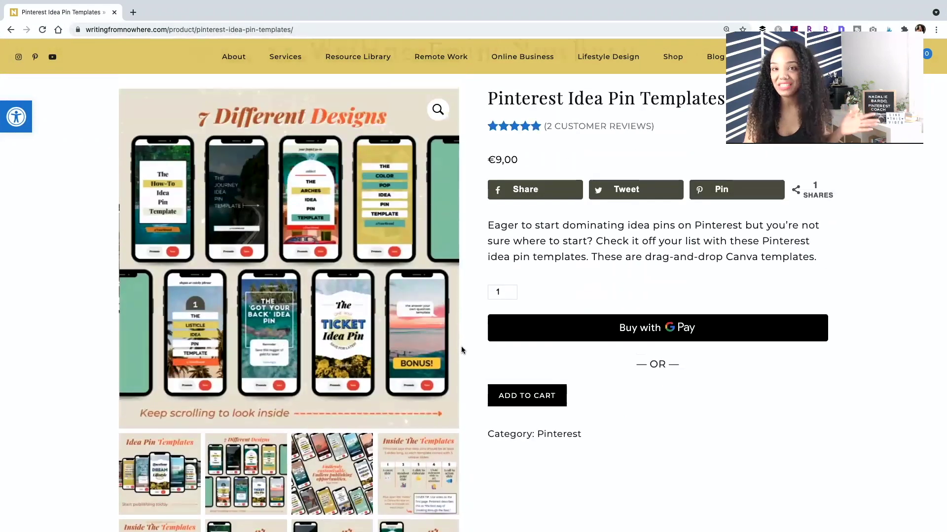
scroll(461, 349, down, 4)
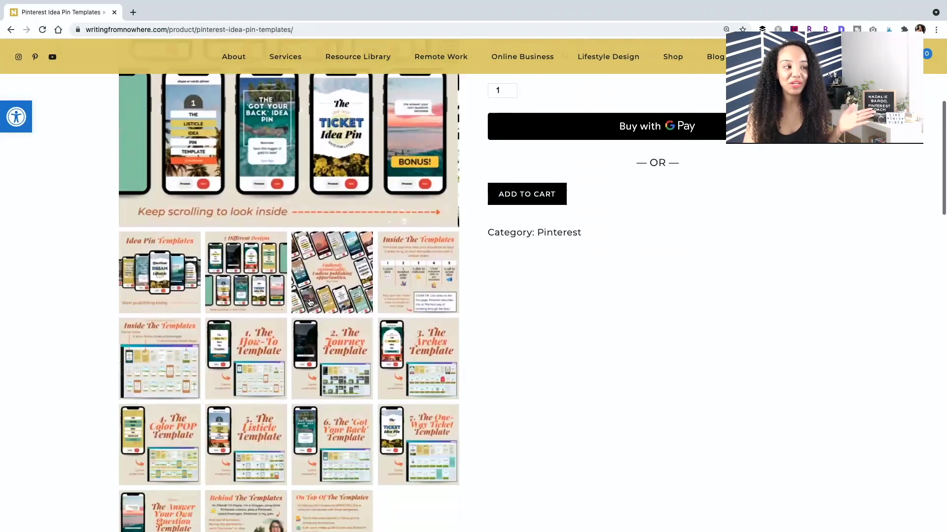
scroll(501, 315, up, 1)
scroll(450, 398, up, 2)
click(450, 399)
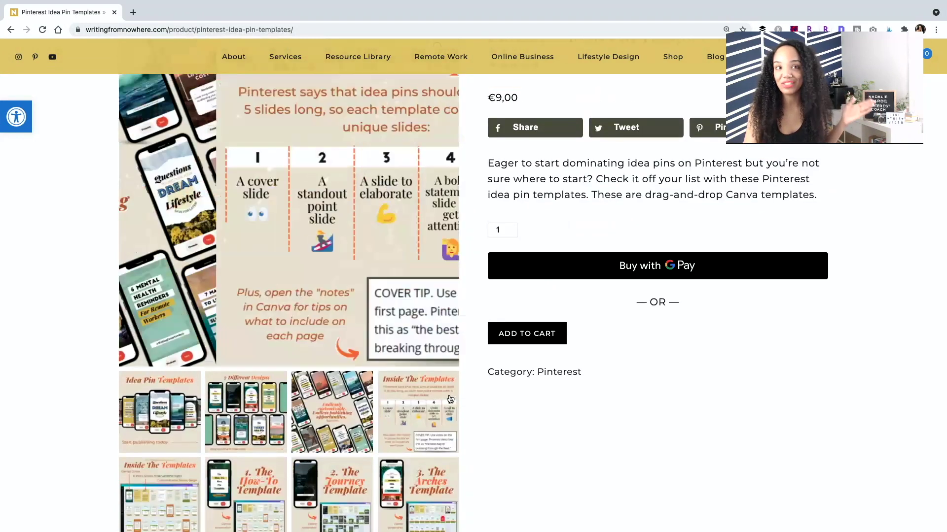
scroll(455, 389, up, 2)
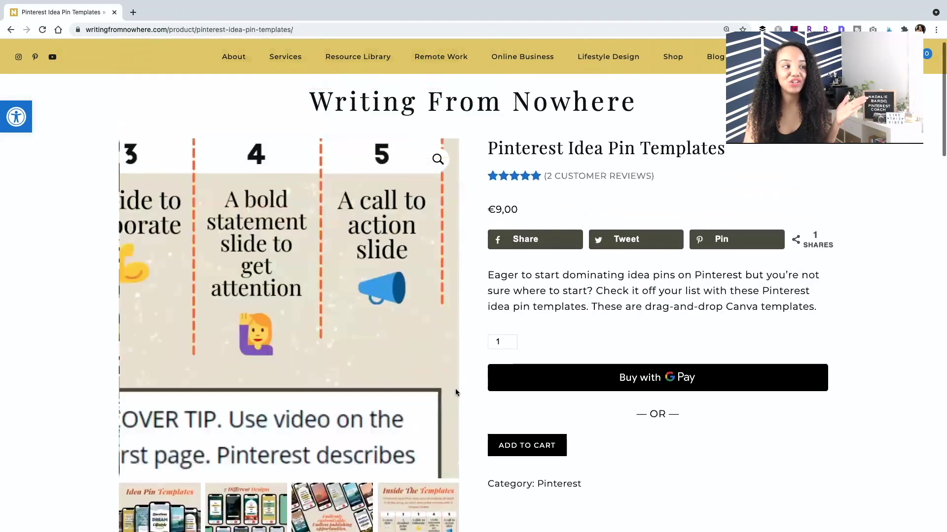
scroll(457, 389, down, 1)
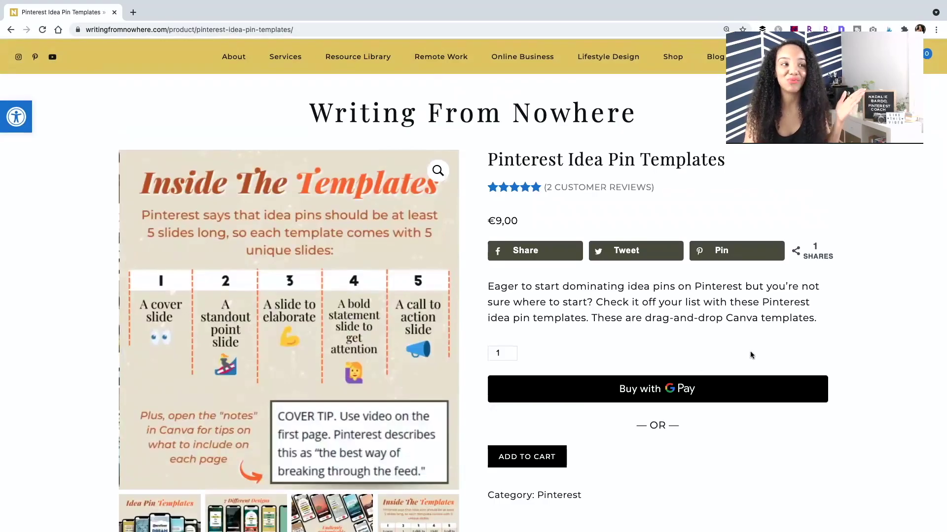
scroll(752, 355, down, 2)
scroll(633, 446, up, 2)
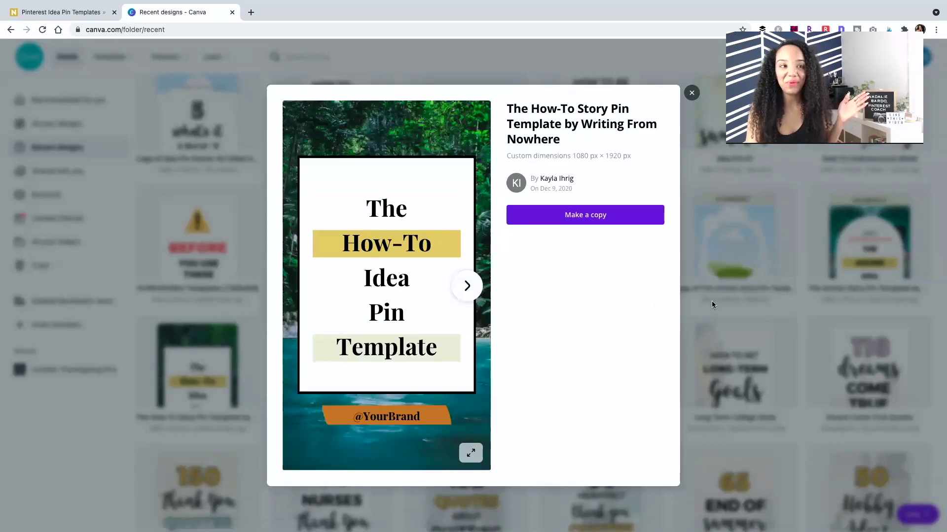
- Page through ten pages of the How-To Story Pin Template preview
click(470, 293)
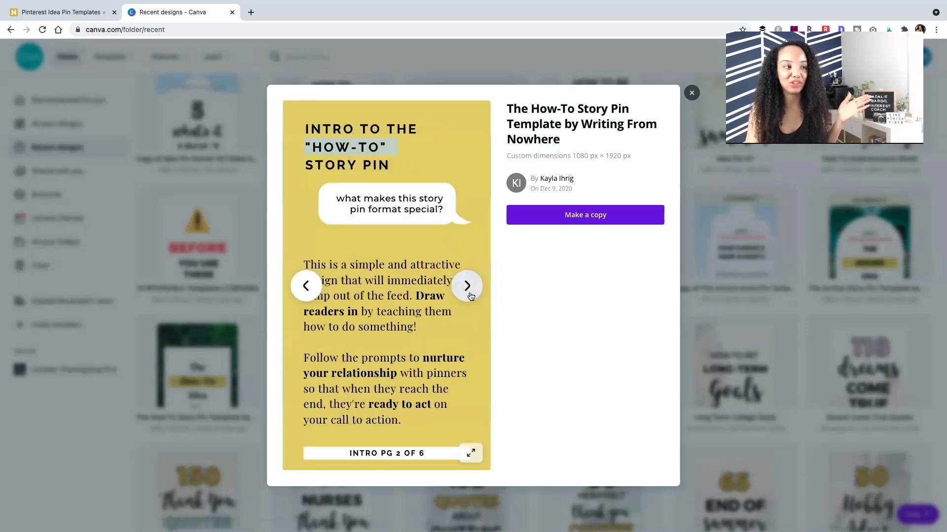
click(470, 294)
click(470, 294)
click(470, 293)
click(467, 287)
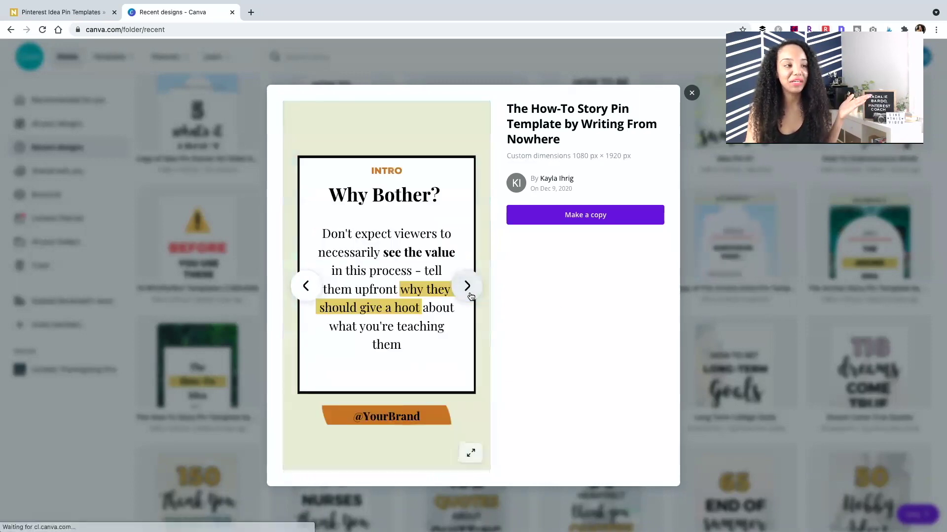
click(467, 287)
click(467, 287)
click(470, 294)
click(470, 295)
click(470, 295)
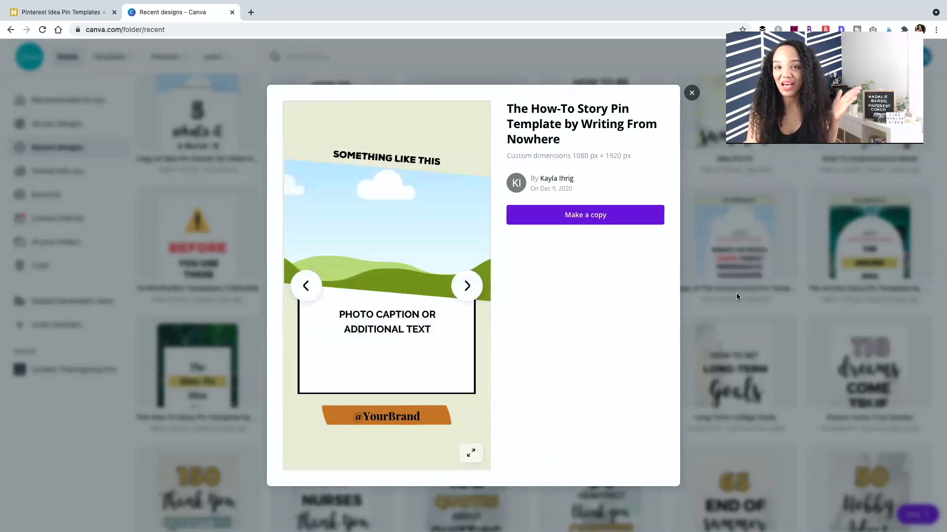
- Close the preview, open the How To (Subconscious Mind) design and scroll its pages
click(736, 293)
click(732, 256)
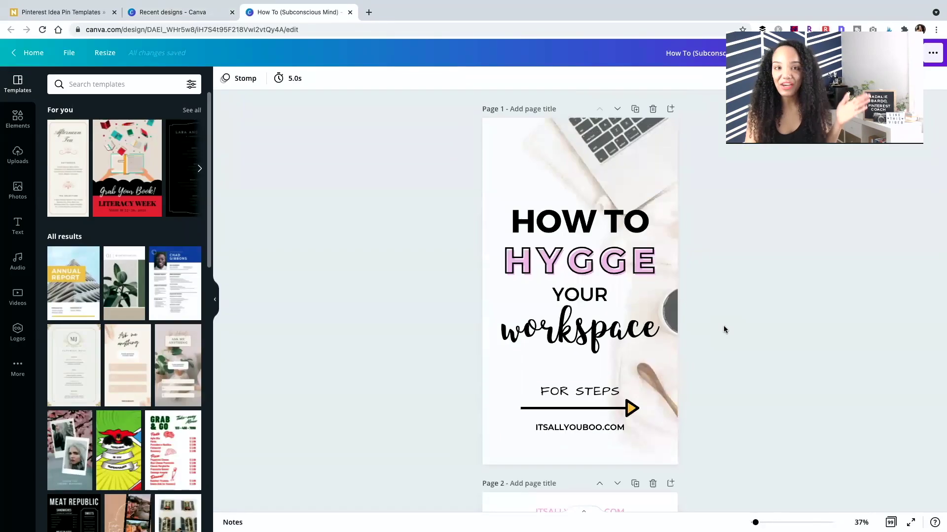
scroll(724, 328, down, 10)
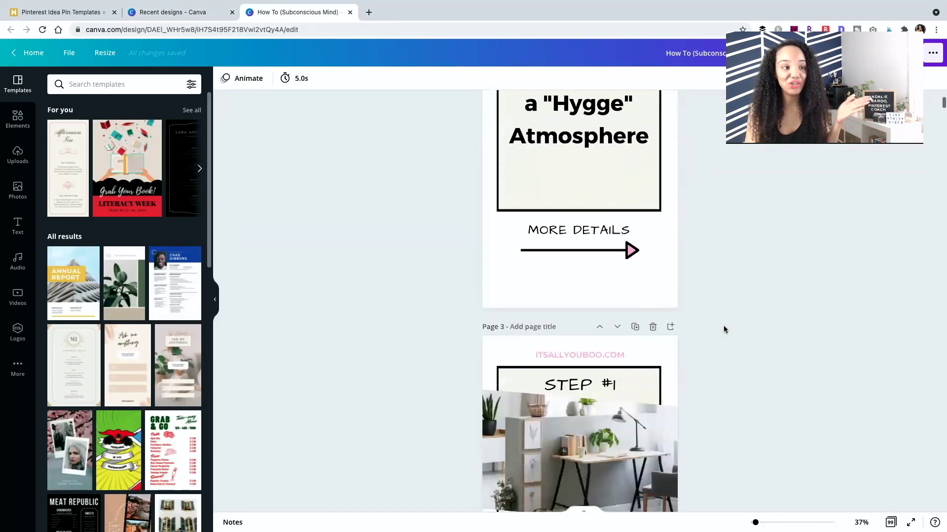
scroll(724, 329, down, 5)
scroll(723, 328, down, 18)
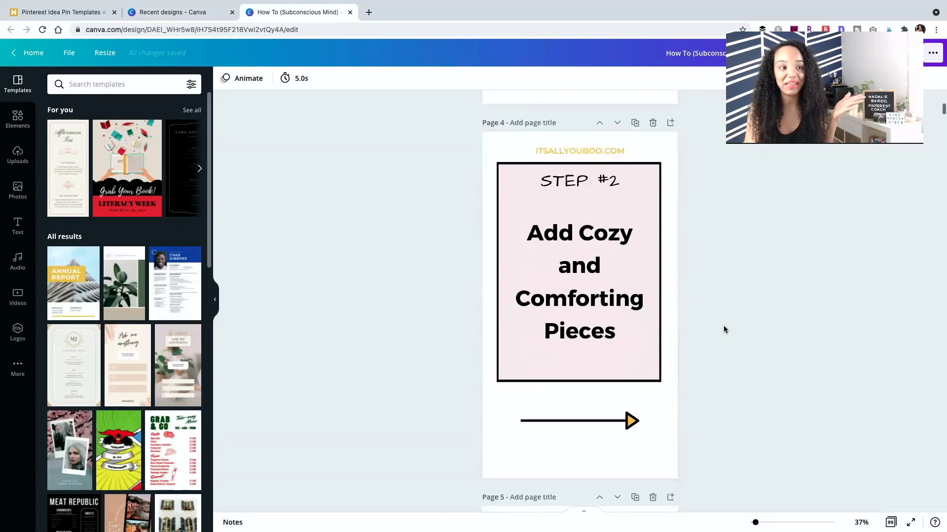
scroll(723, 329, down, 8)
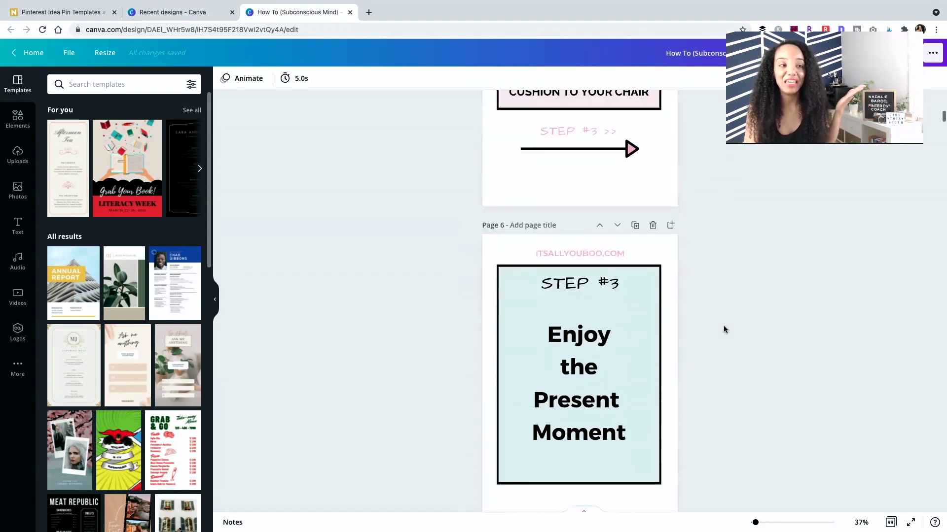
scroll(723, 328, down, 6)
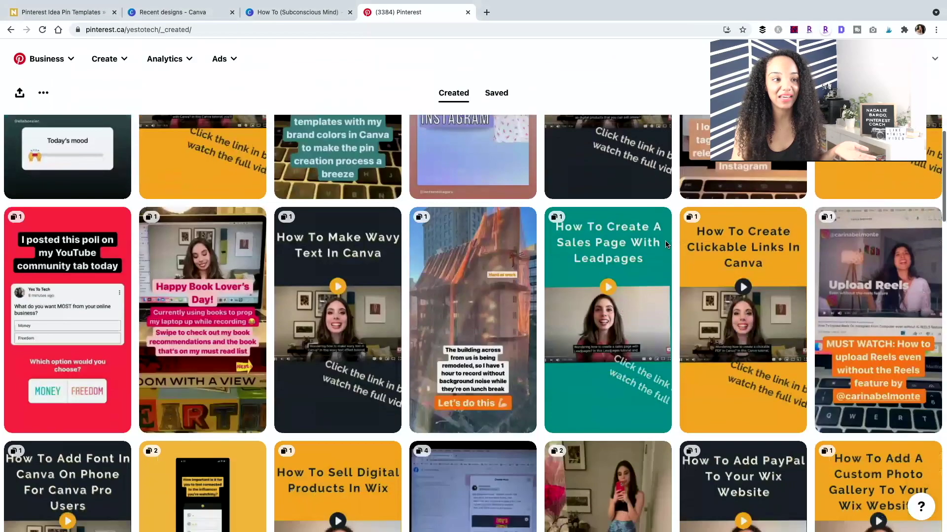
scroll(665, 240, down, 2)
scroll(665, 241, down, 8)
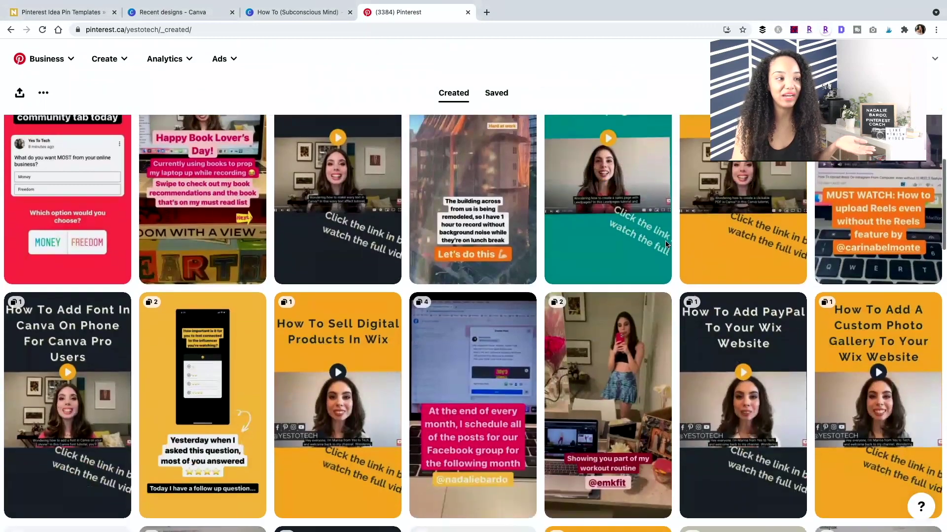
scroll(664, 241, down, 8)
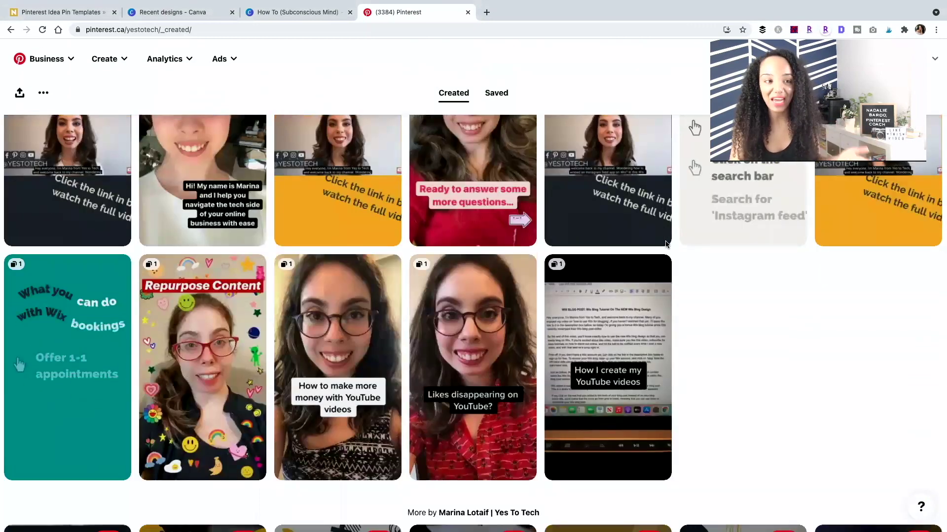
scroll(666, 243, up, 5)
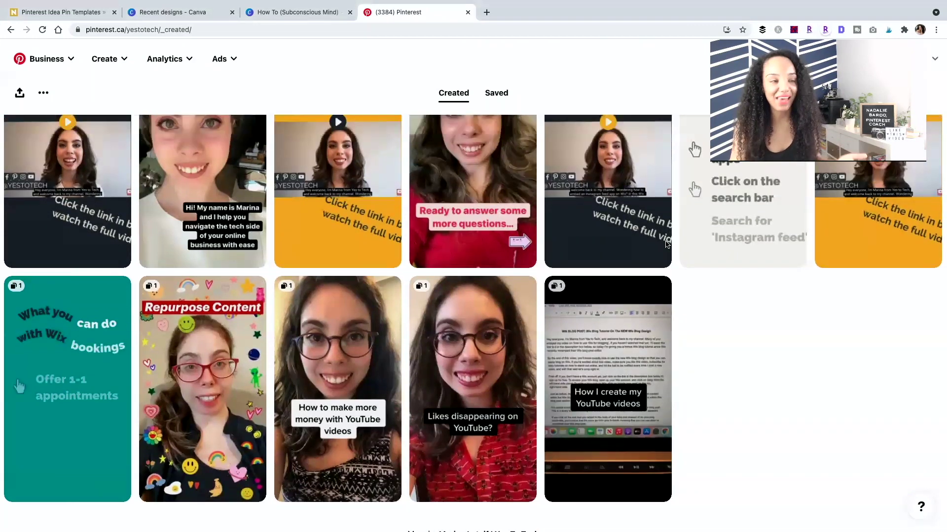